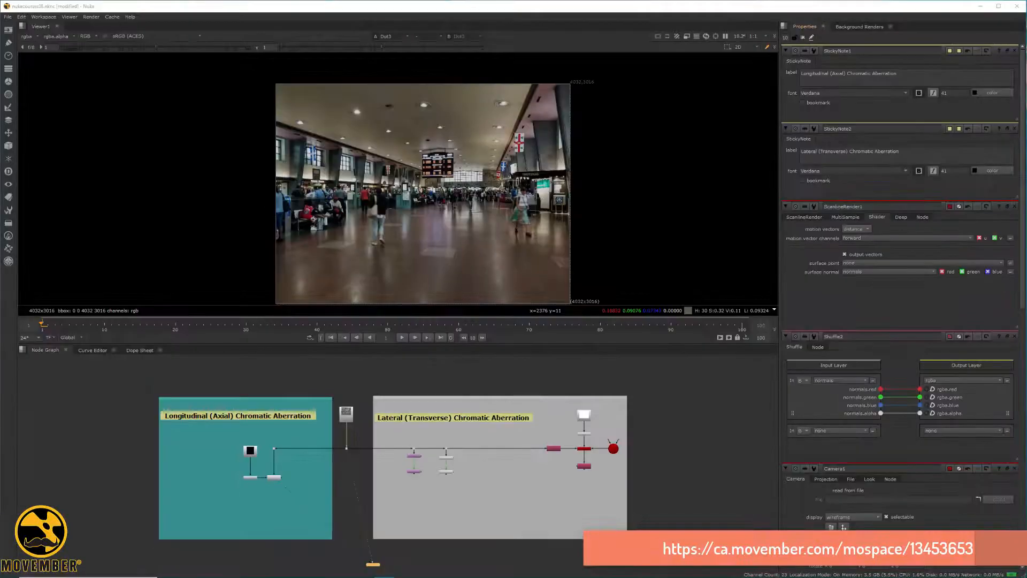
# - View the source plate feeding the Longitudinal (Axial) Chromatic Aberration section and examine its departures board up close
pyautogui.scroll(6, 417, 435)
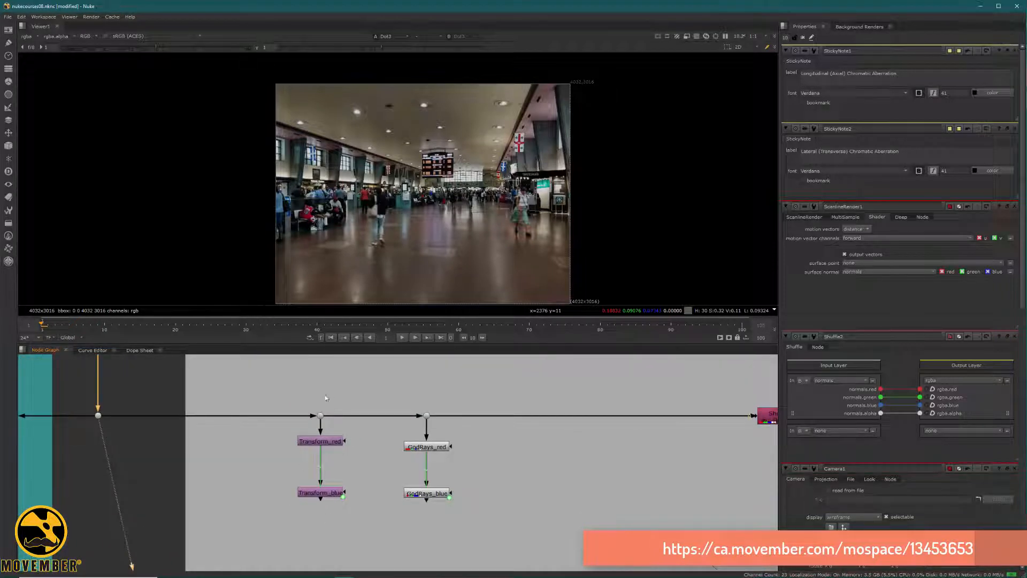
pyautogui.scroll(-5, 338, 401)
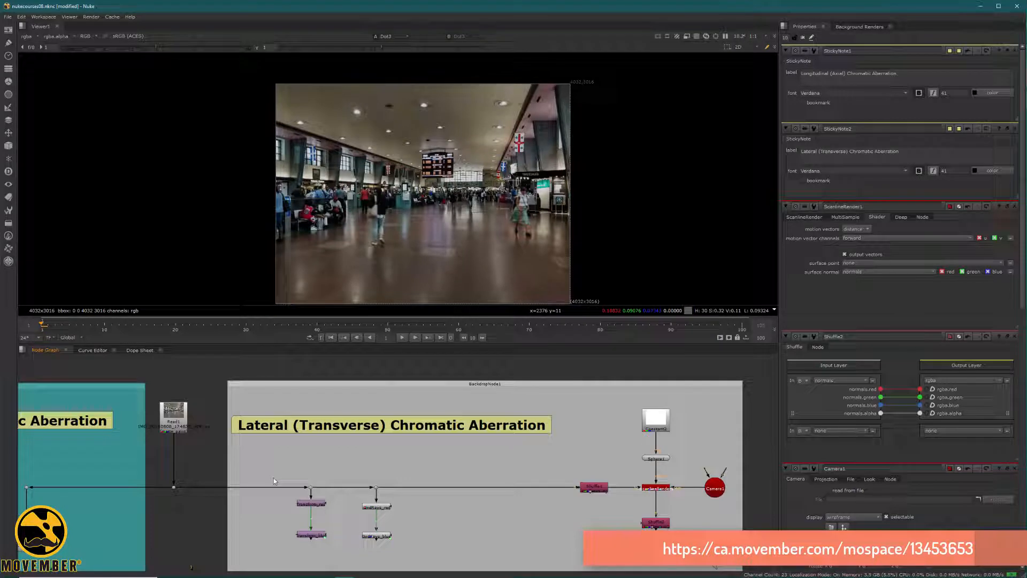
pyautogui.moveTo(106, 448); pyautogui.dragTo(470, 457, button='middle')
pyautogui.scroll(5, 310, 463)
pyautogui.scroll(-3, 339, 448)
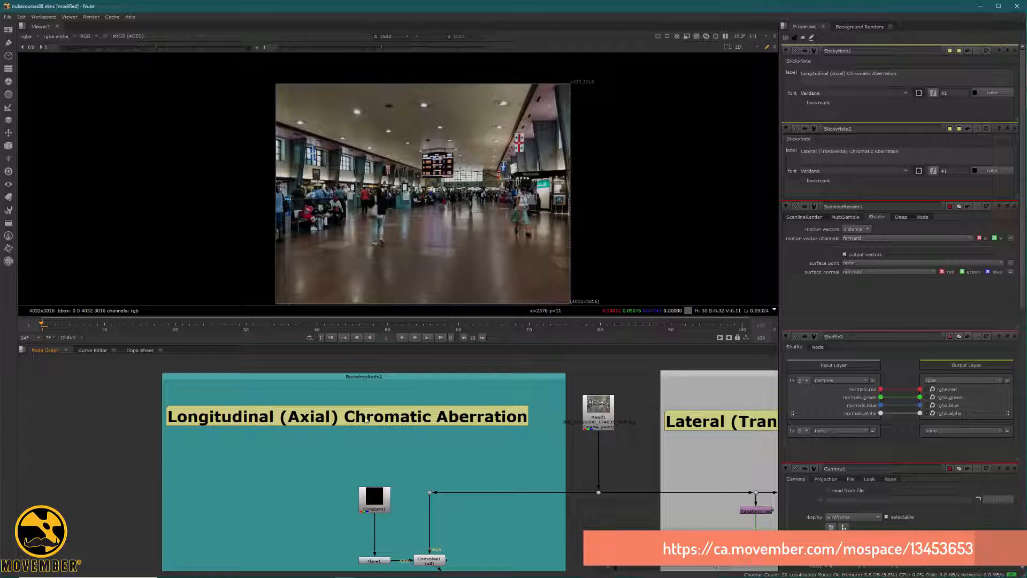
pyautogui.moveTo(367, 421); pyautogui.dragTo(346, 382, button='middle')
pyautogui.click(409, 453)
pyautogui.press('1')
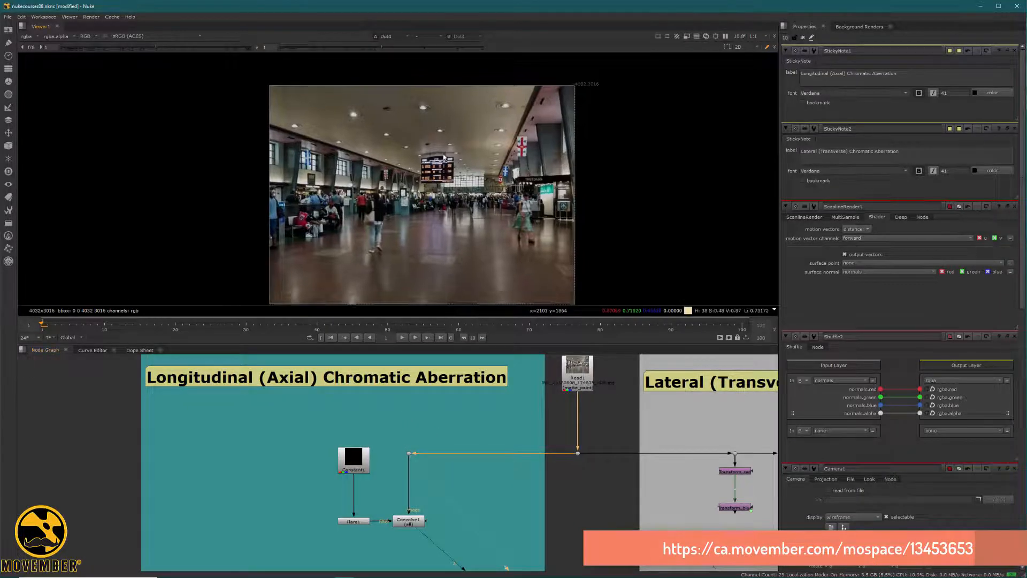
pyautogui.scroll(5, 427, 187)
pyautogui.scroll(4, 427, 188)
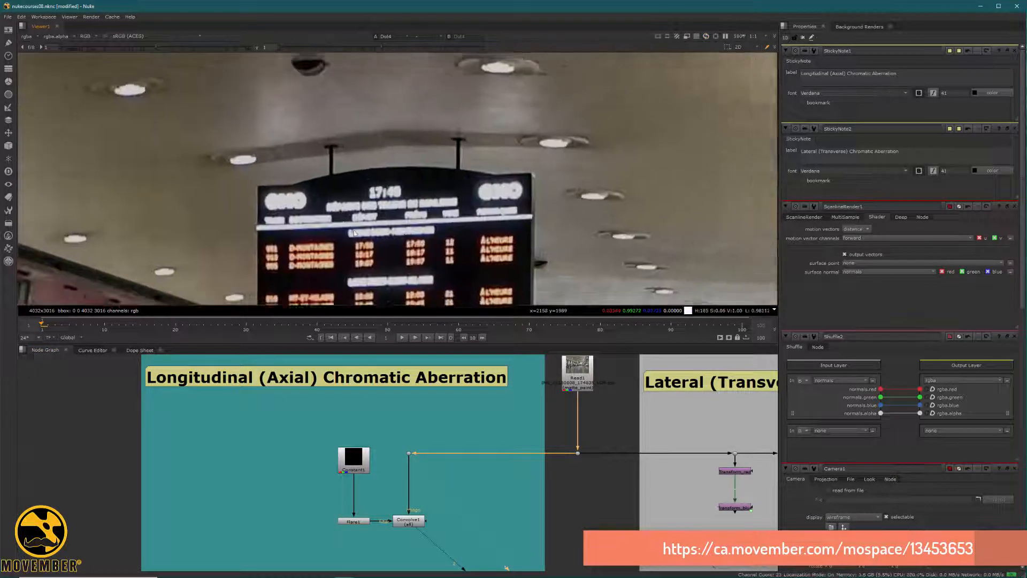
pyautogui.scroll(-1, 373, 194)
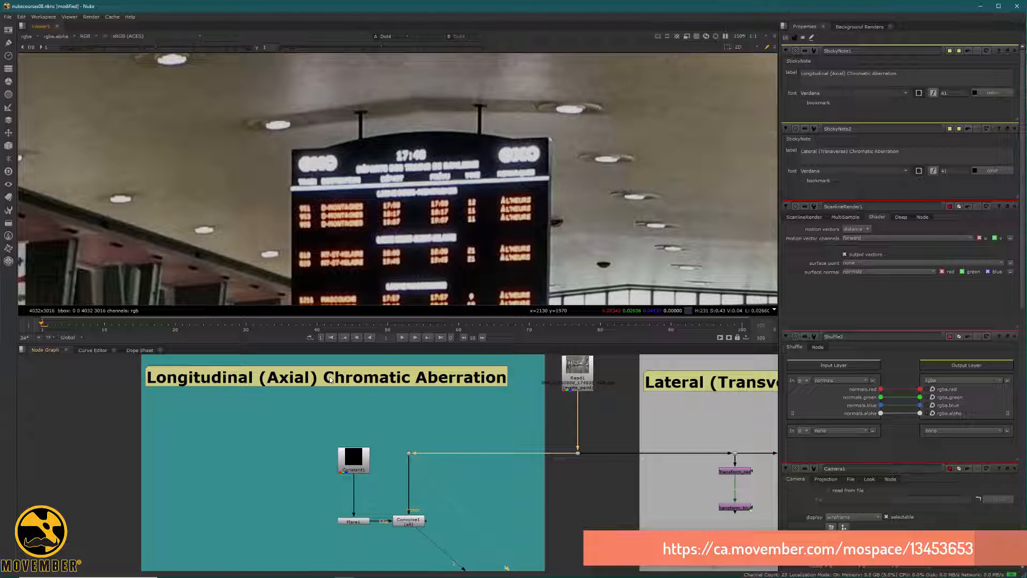
# - View the axial section's Constant node and the Flare node below it, and open the Flare's properties
pyautogui.click(353, 472)
pyautogui.press('1')
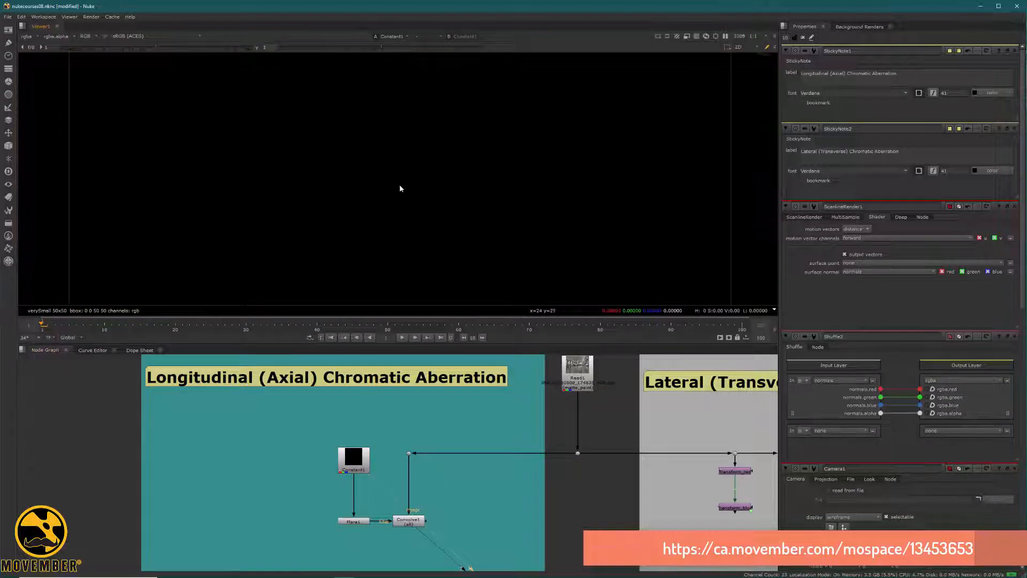
pyautogui.scroll(5, 387, 227)
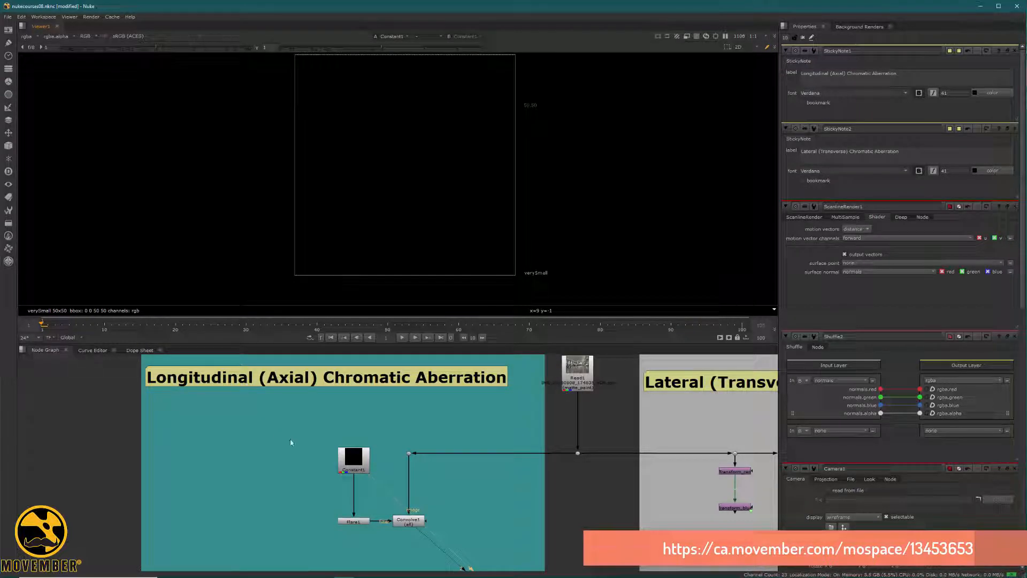
pyautogui.click(352, 522)
pyautogui.press('1')
pyautogui.doubleClick(351, 520)
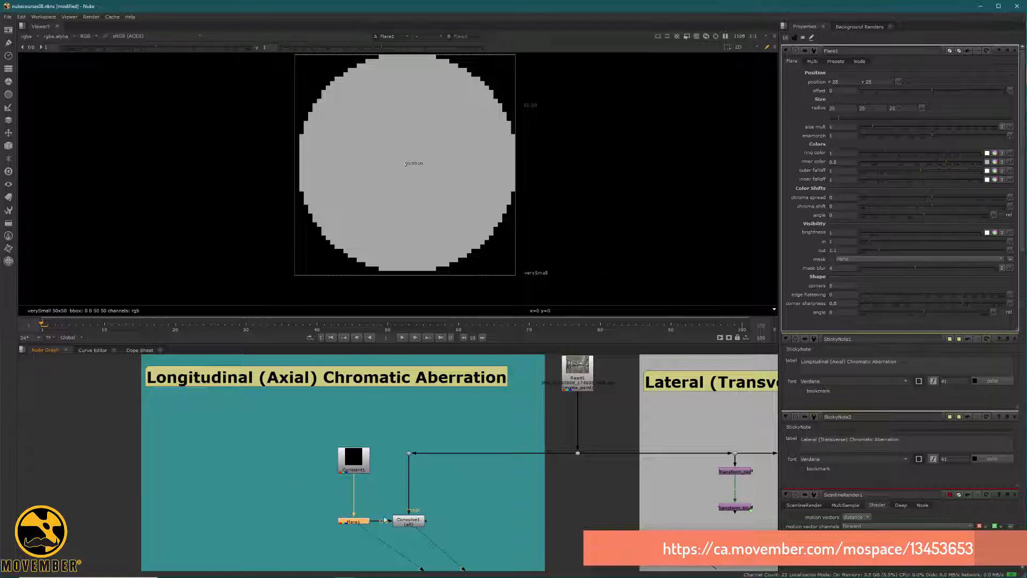
# - View the Convolve node, enable use input channels in its properties, and inspect the ceiling lights and departures board
pyautogui.click(408, 520)
pyautogui.press('1')
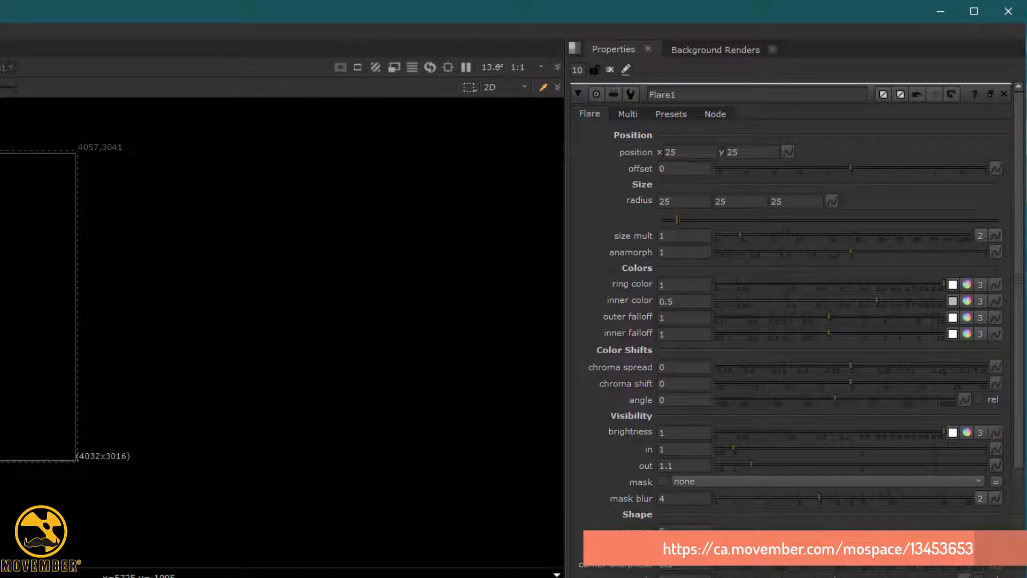
pyautogui.press('Return')
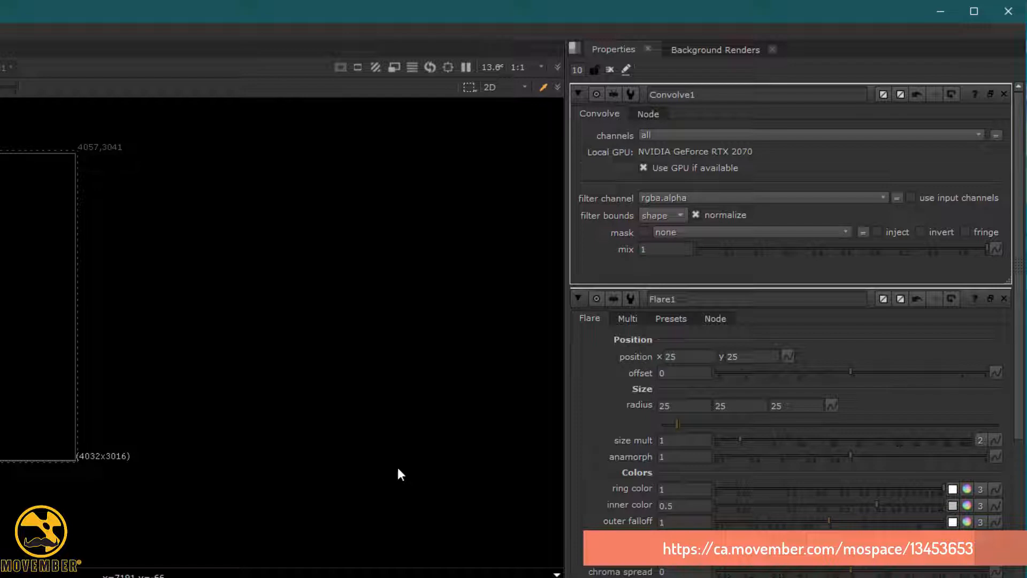
pyautogui.click(910, 198)
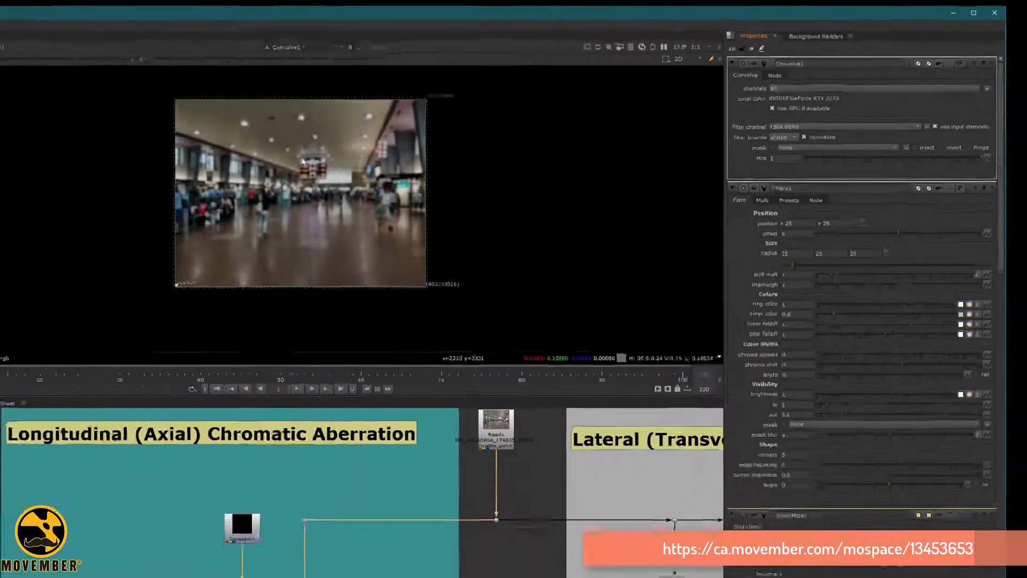
pyautogui.scroll(8, 397, 139)
pyautogui.moveTo(407, 150); pyautogui.dragTo(400, 176, button='middle')
pyautogui.scroll(3, 400, 155)
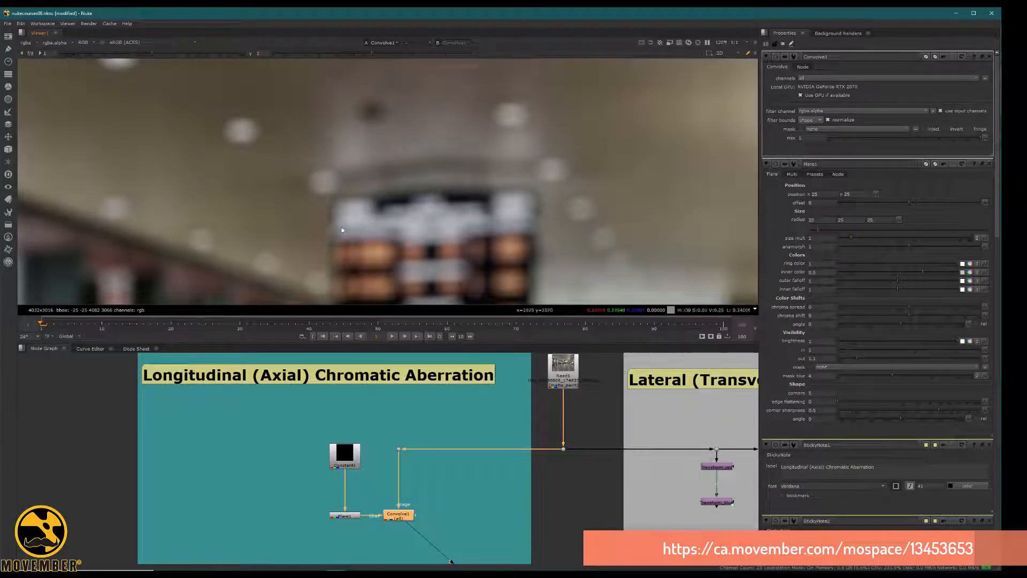
pyautogui.scroll(3, 354, 181)
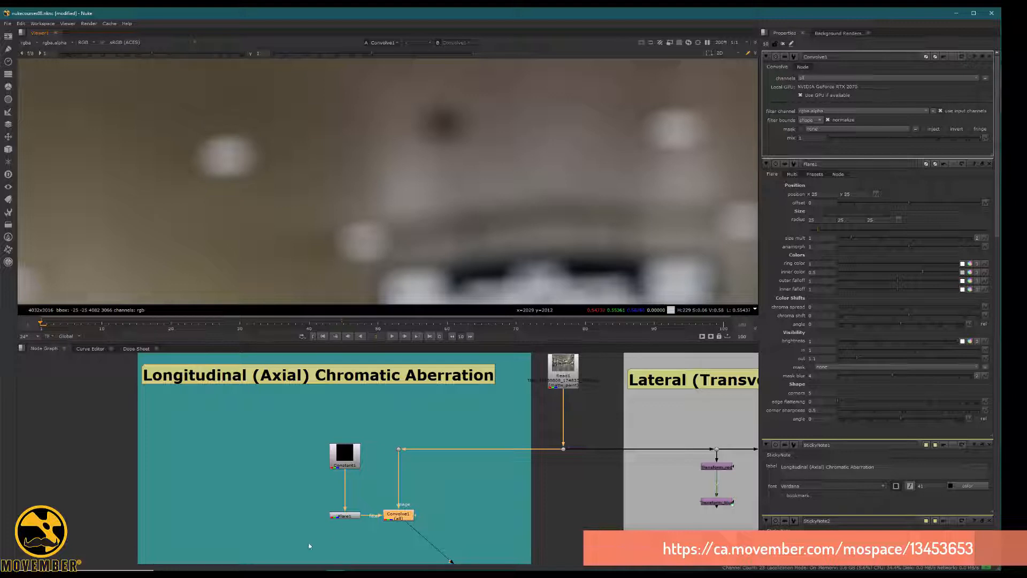
pyautogui.press('f')
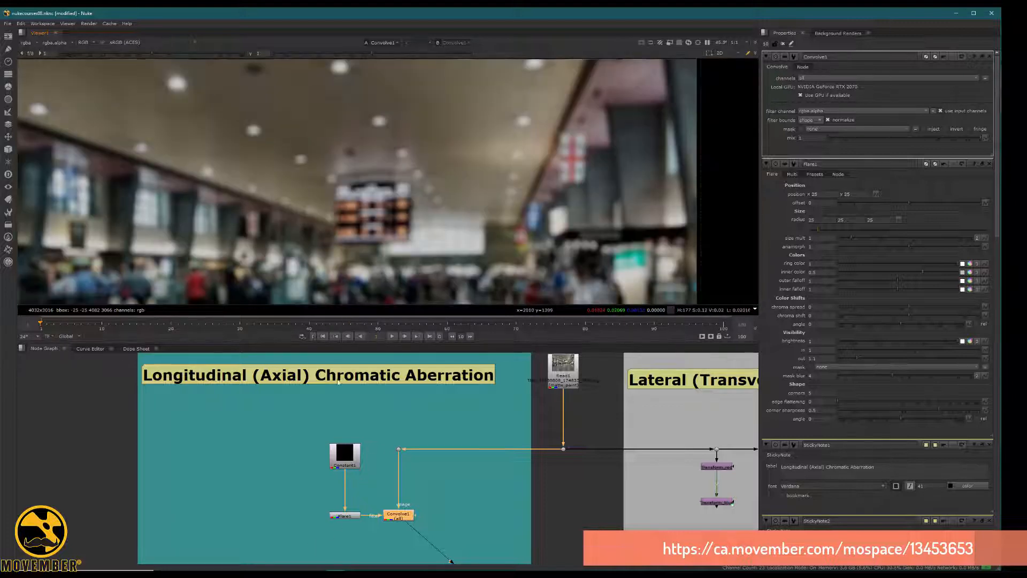
# - View the Flare node on its own and reduce its radius values to about 2.9, 9.5 and 21.7
pyautogui.click(345, 516)
pyautogui.press('1')
pyautogui.press('f')
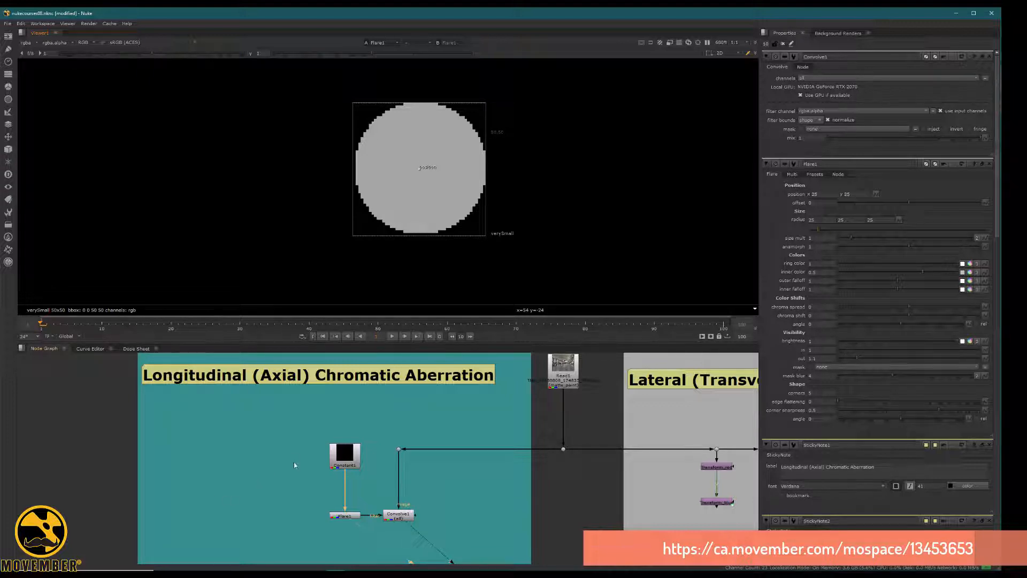
pyautogui.doubleClick(349, 514)
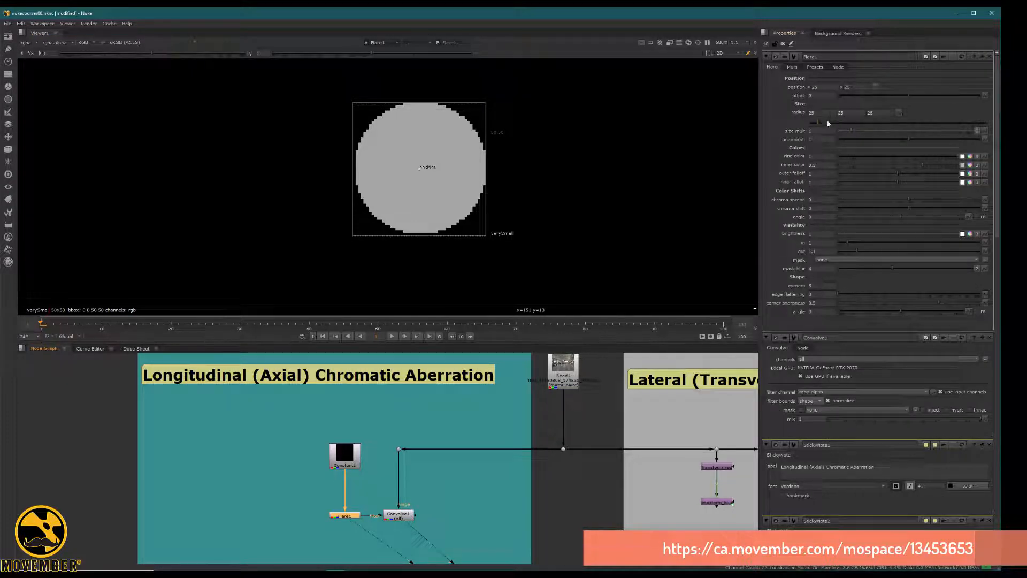
pyautogui.moveTo(816, 125)
pyautogui.mouseDown()
pyautogui.moveTo(808, 127)
pyautogui.moveTo(825, 125)
pyautogui.moveTo(814, 126)
pyautogui.mouseUp()
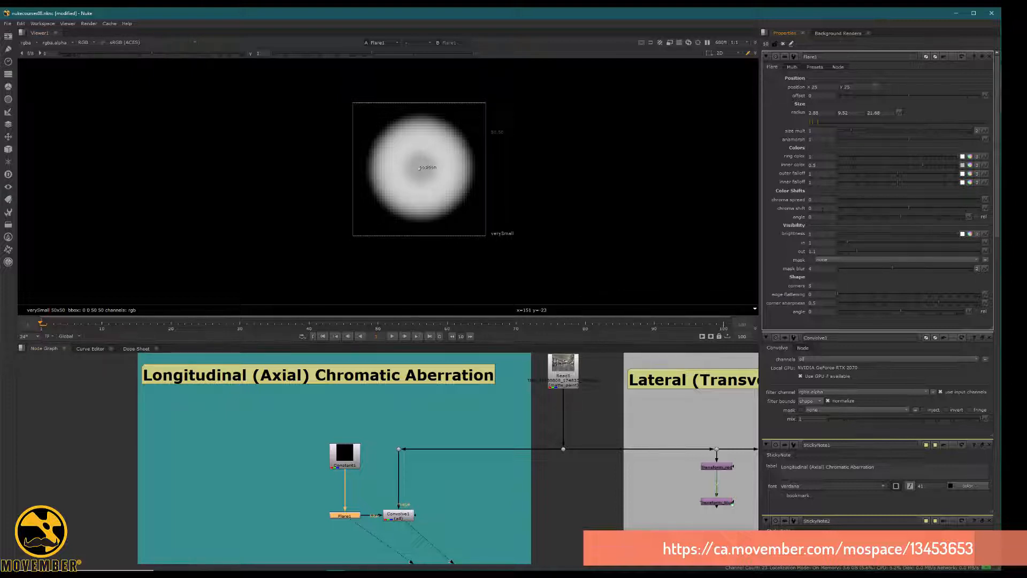
# - Try the Flare's chroma spread at 0.2, then step it through lower values to -0.2
pyautogui.click(819, 199)
pyautogui.write('0.2')
pyautogui.press('Return')
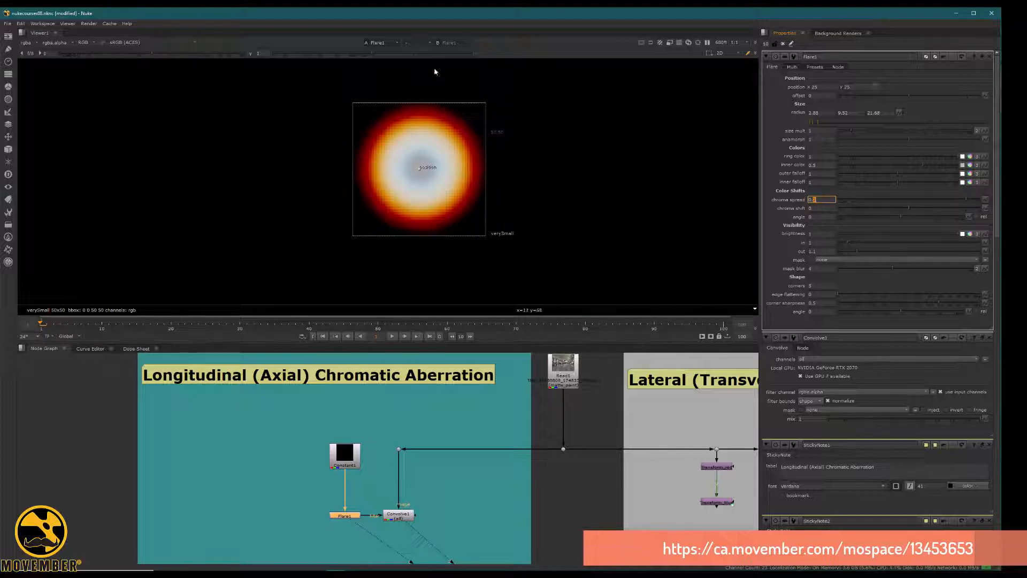
pyautogui.press('Down')
pyautogui.press('Down')
pyautogui.press('Down')
pyautogui.press('Down')
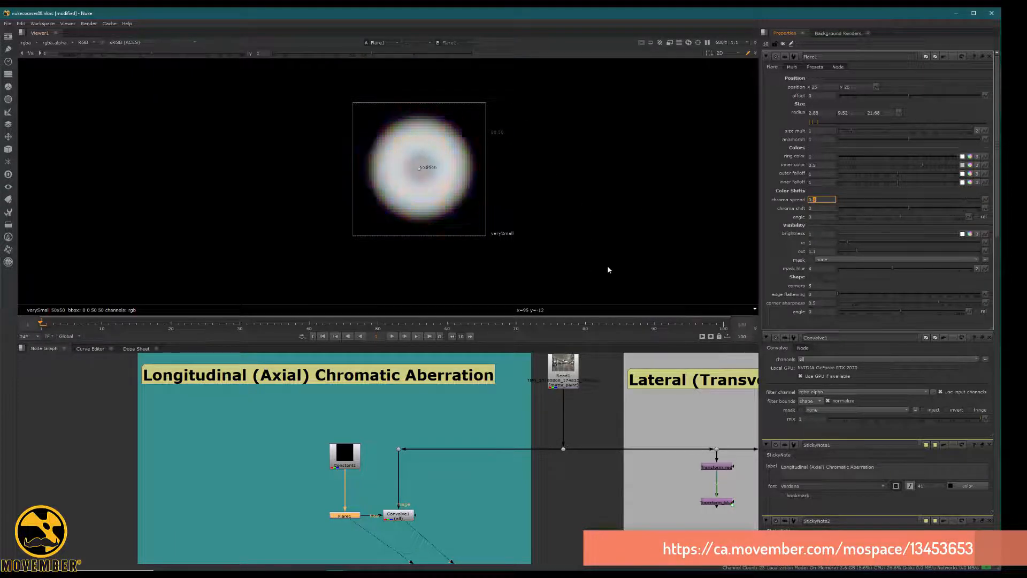
pyautogui.press('Up')
pyautogui.press('Up')
pyautogui.press('Up')
pyautogui.press('Down')
pyautogui.press('Down')
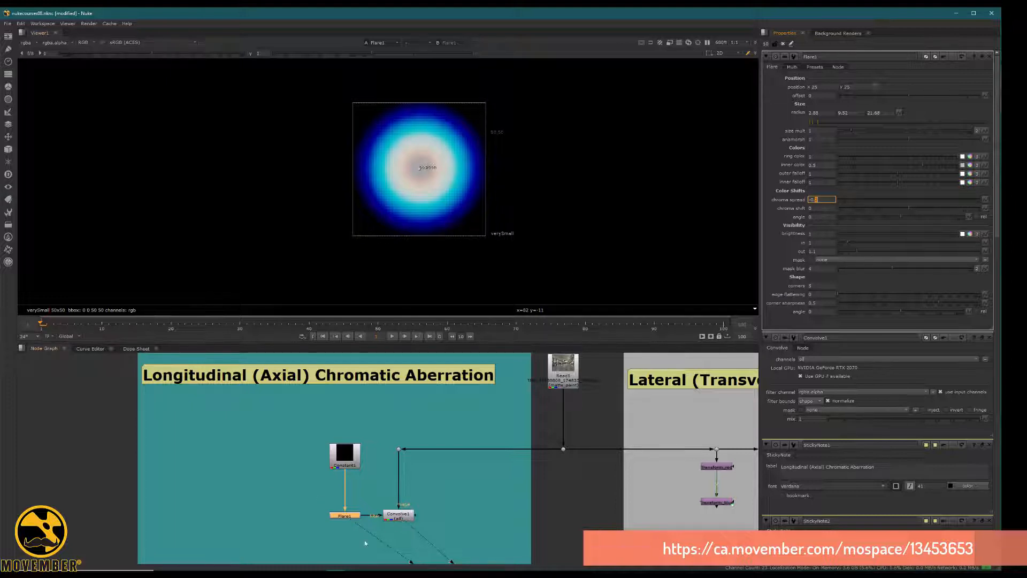
# - View the Convolve output and examine the color fringes around the ceiling lights and departures board
pyautogui.click(401, 515)
pyautogui.press('1')
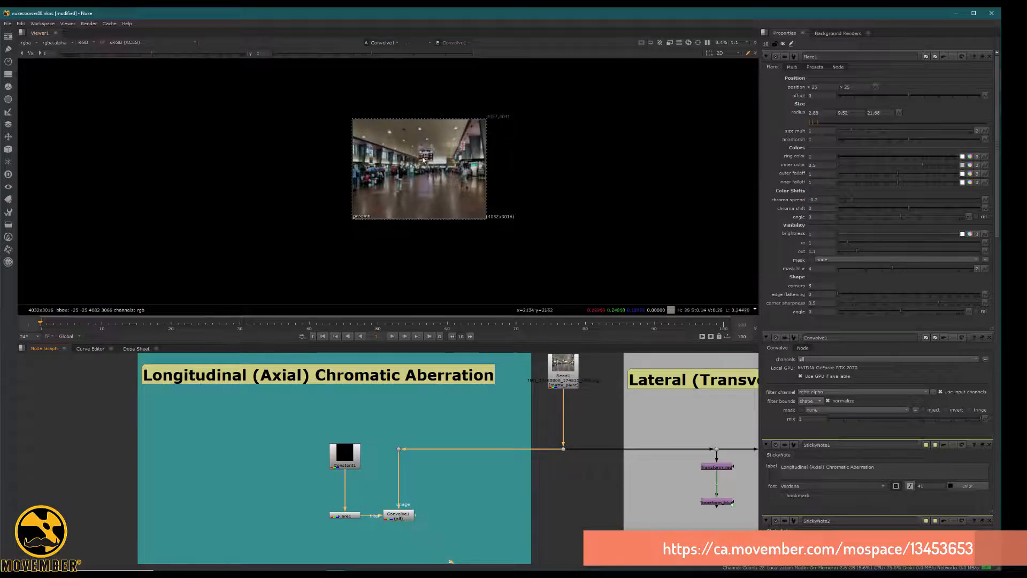
pyautogui.scroll(12, 436, 160)
pyautogui.scroll(2, 430, 186)
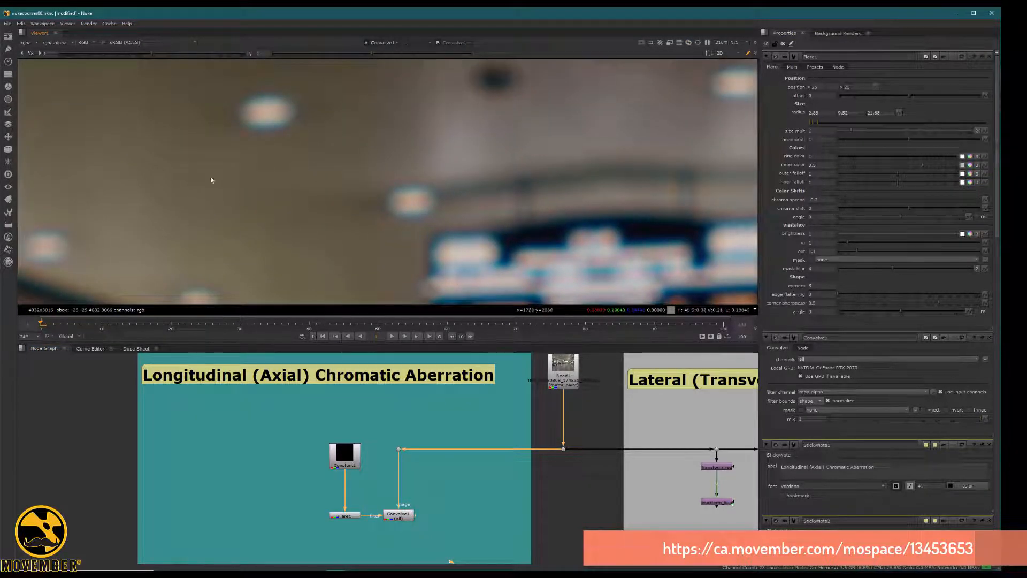
pyautogui.moveTo(527, 209); pyautogui.dragTo(396, 106, button='middle')
pyautogui.scroll(-3, 422, 102)
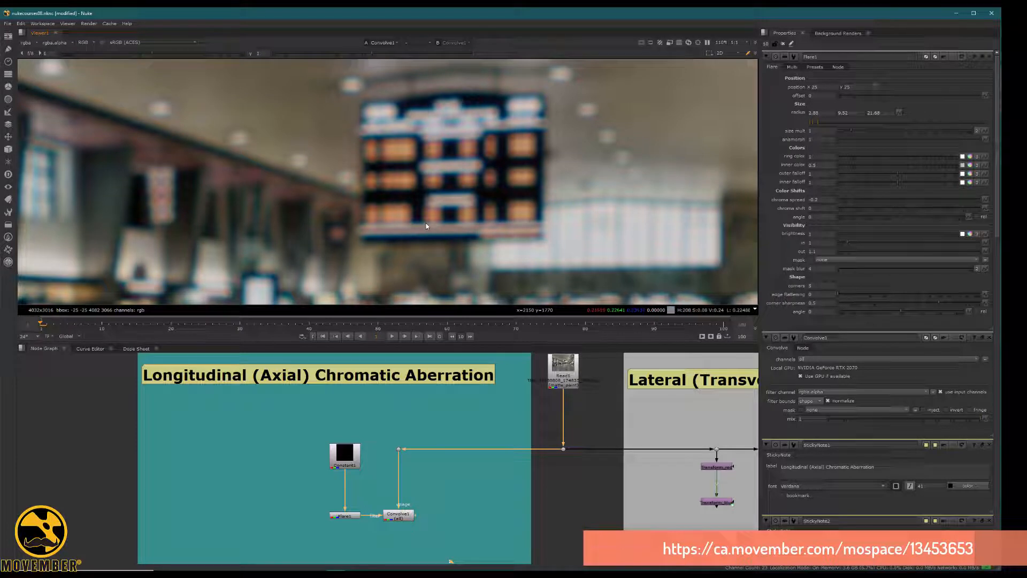
# - Reduce the Flare's size mult so that the convolve blur becomes very small
pyautogui.click(822, 131)
pyautogui.press('BackSpace')
pyautogui.write('.3')
pyautogui.press('Return')
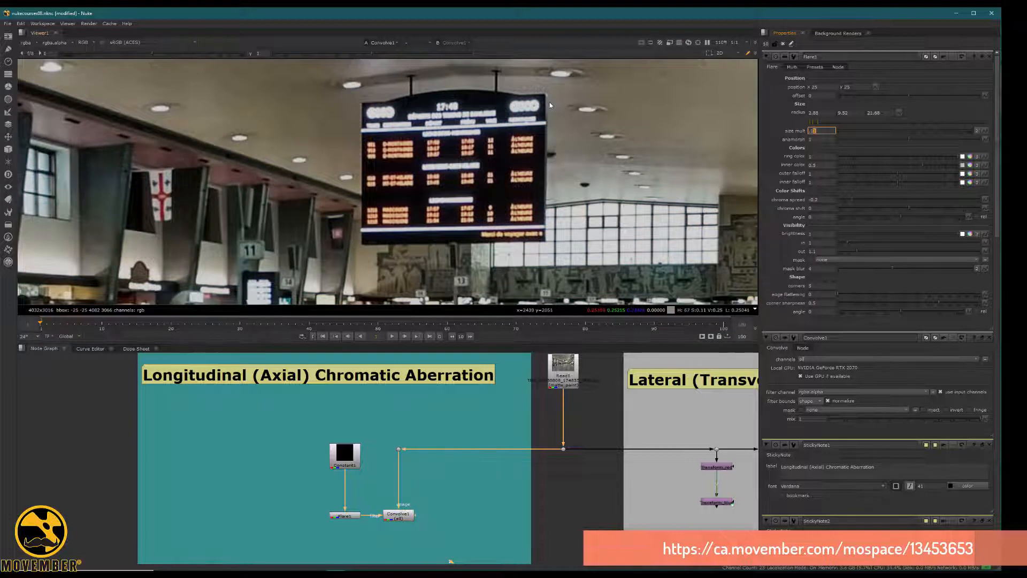
# - Compare the Convolve output with the original plate repeatedly, focusing on the departures board's lettering and edges
pyautogui.scroll(5, 380, 83)
pyautogui.click(399, 450)
pyautogui.press('2')
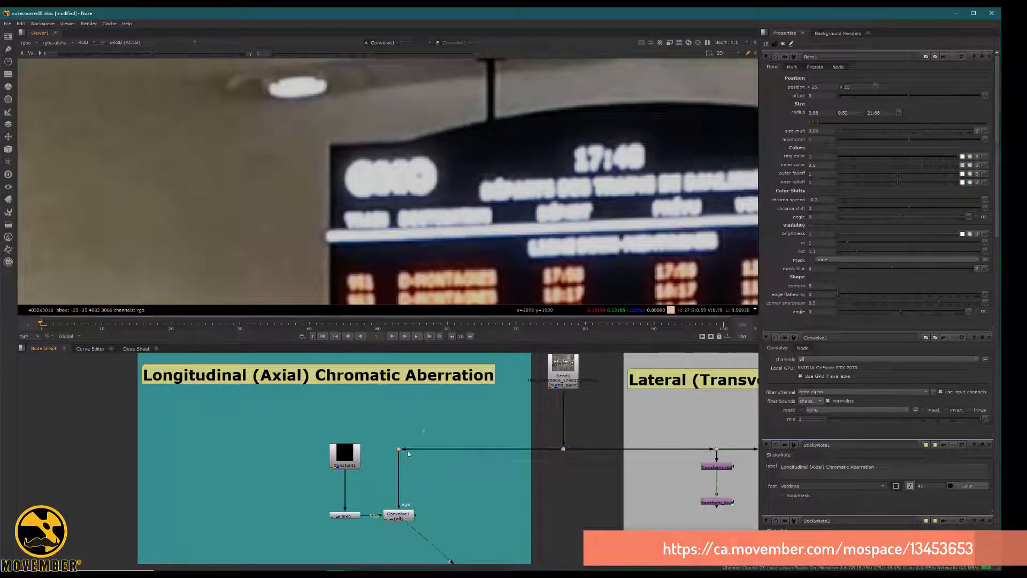
pyautogui.click(399, 517)
pyautogui.press('1')
pyautogui.press('2')
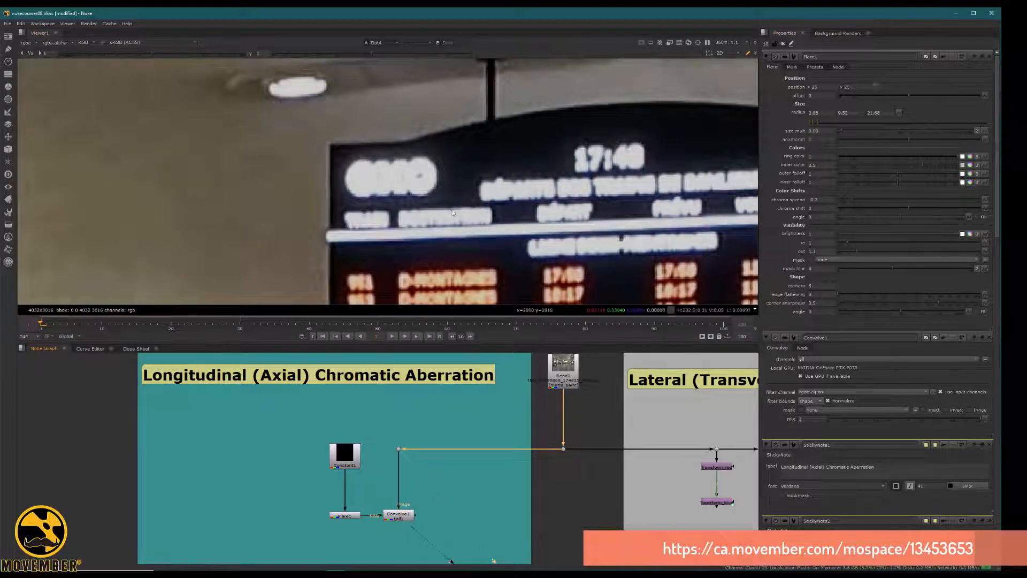
pyautogui.press('1')
pyautogui.scroll(2, 447, 245)
pyautogui.press('2')
pyautogui.press('1')
pyautogui.press('2')
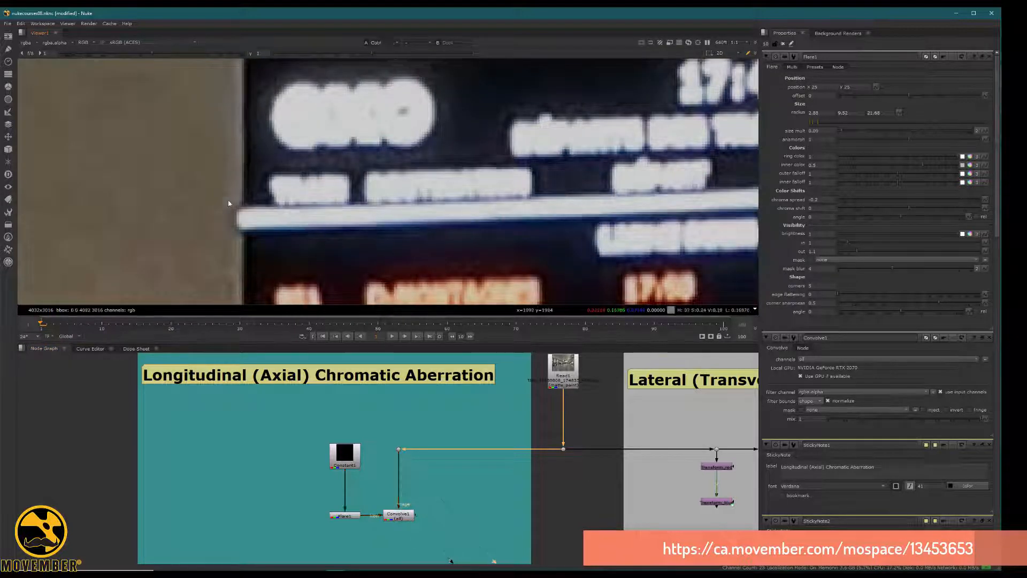
pyautogui.press('1')
pyautogui.press('2')
pyautogui.press('1')
pyautogui.press('2')
pyautogui.scroll(-5, 307, 176)
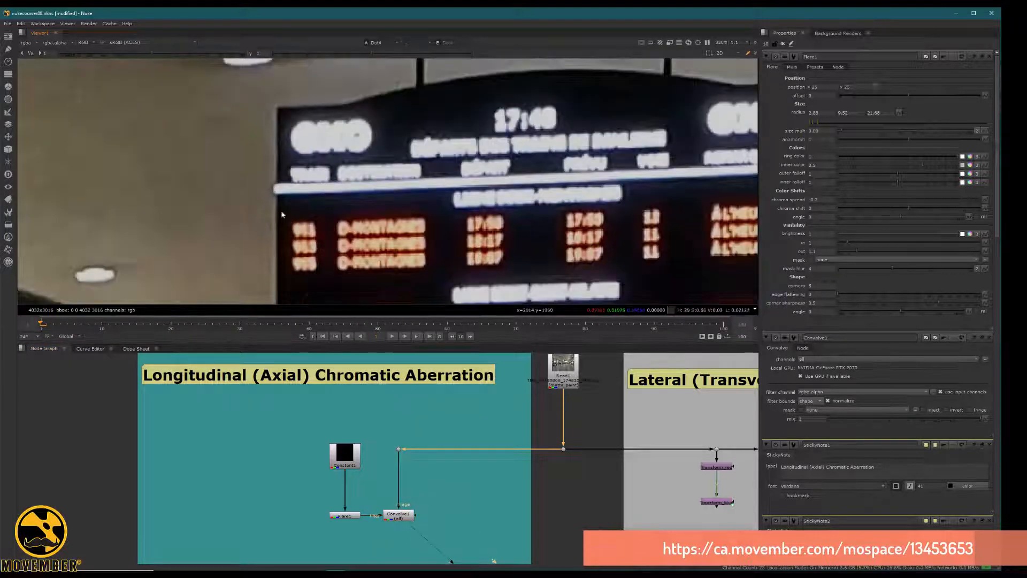
# - Set the Flare's size mult to 0.34 and view the Convolve output around the departures board
pyautogui.scroll(4, 302, 175)
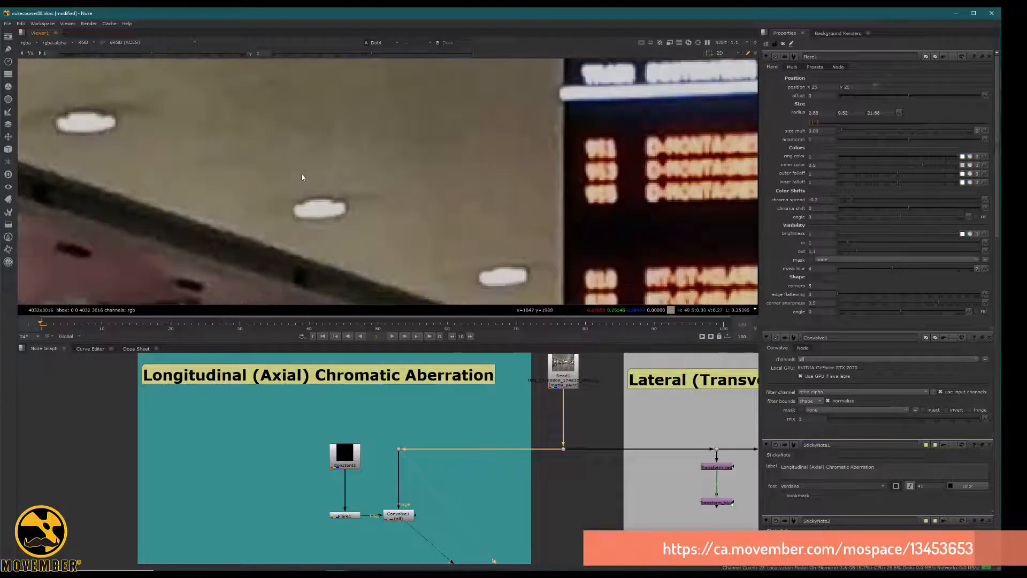
pyautogui.scroll(-3, 435, 223)
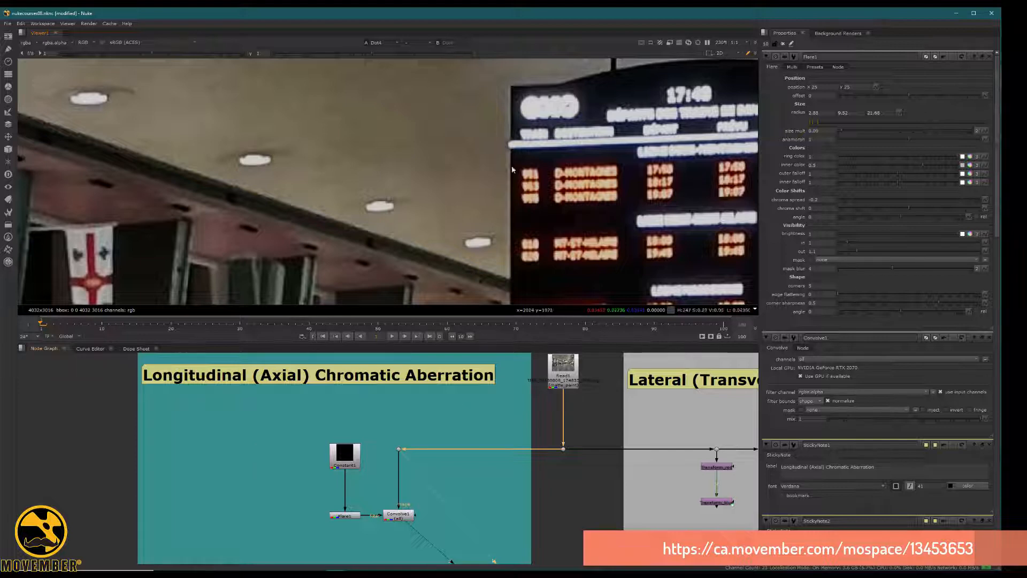
pyautogui.moveTo(489, 194); pyautogui.dragTo(373, 224, button='middle')
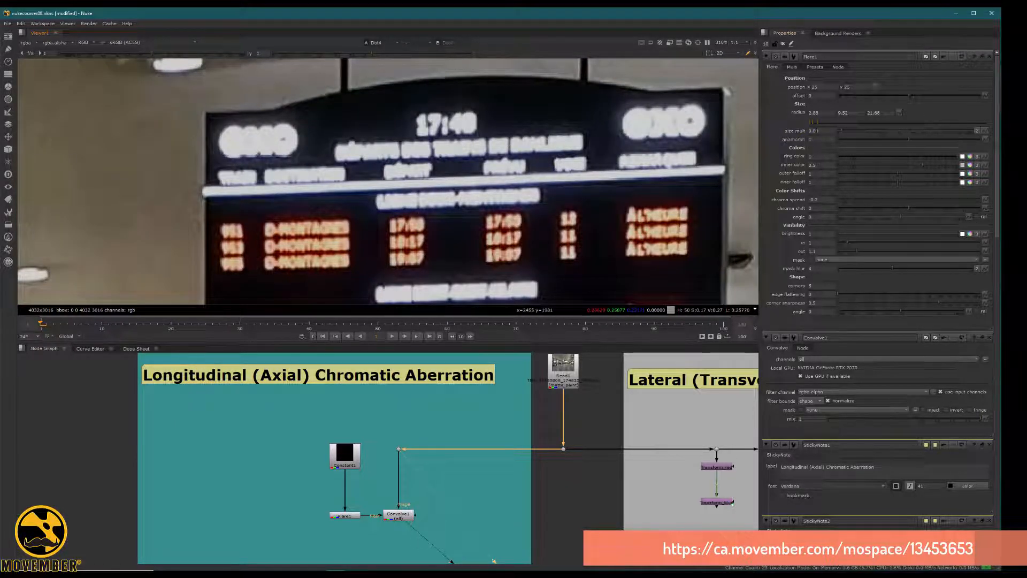
pyautogui.doubleClick(819, 130)
pyautogui.write('0.1')
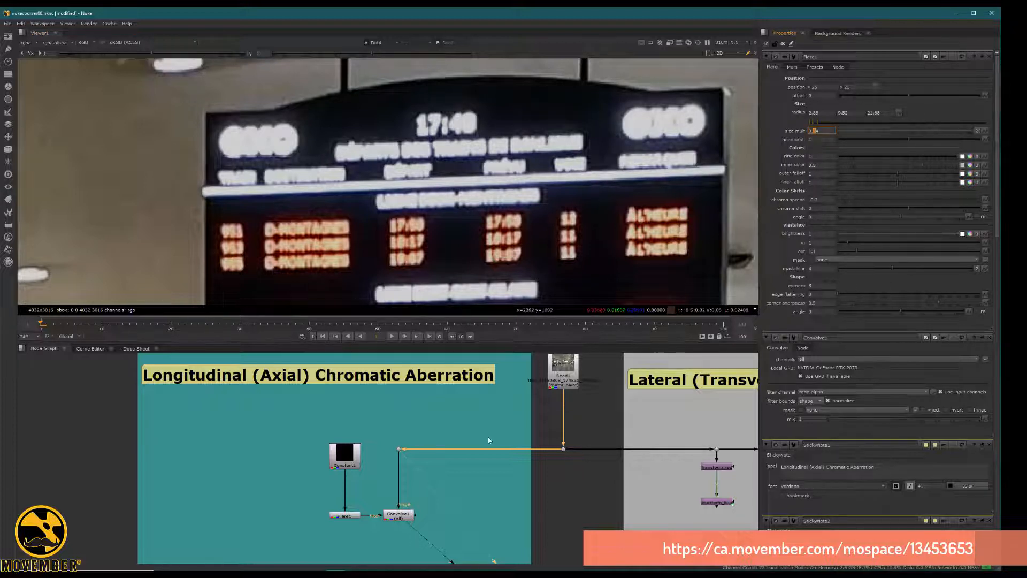
pyautogui.write('1')
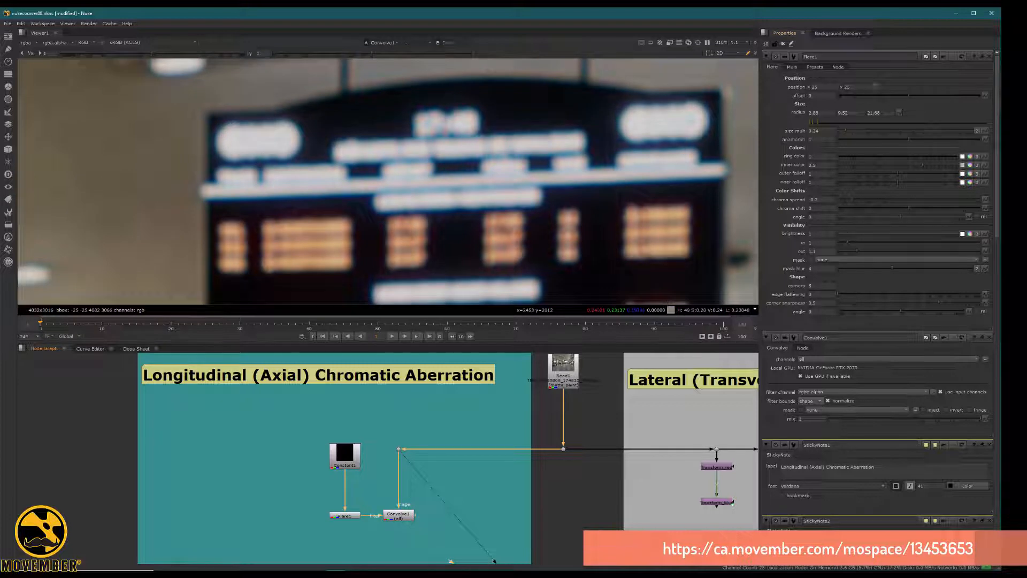
# - Set the Flare's chroma spread to -0.5
pyautogui.doubleClick(821, 199)
pyautogui.write('-0.5')
pyautogui.press('Return')
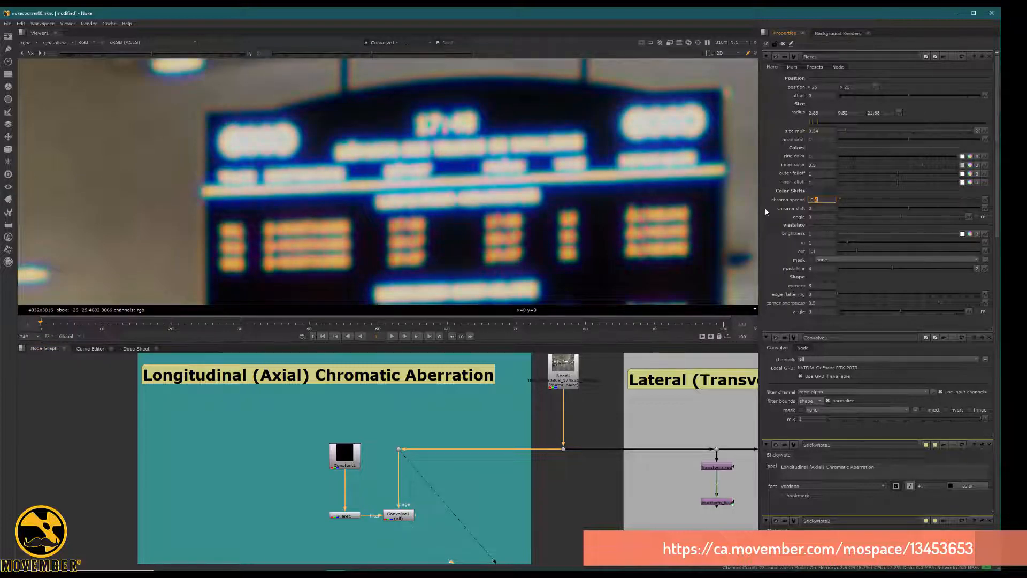
# - Set the Flare's chroma spread to 0.5
pyautogui.write('-0.7')
pyautogui.press('Return')
pyautogui.write('0.1')
pyautogui.press('Return')
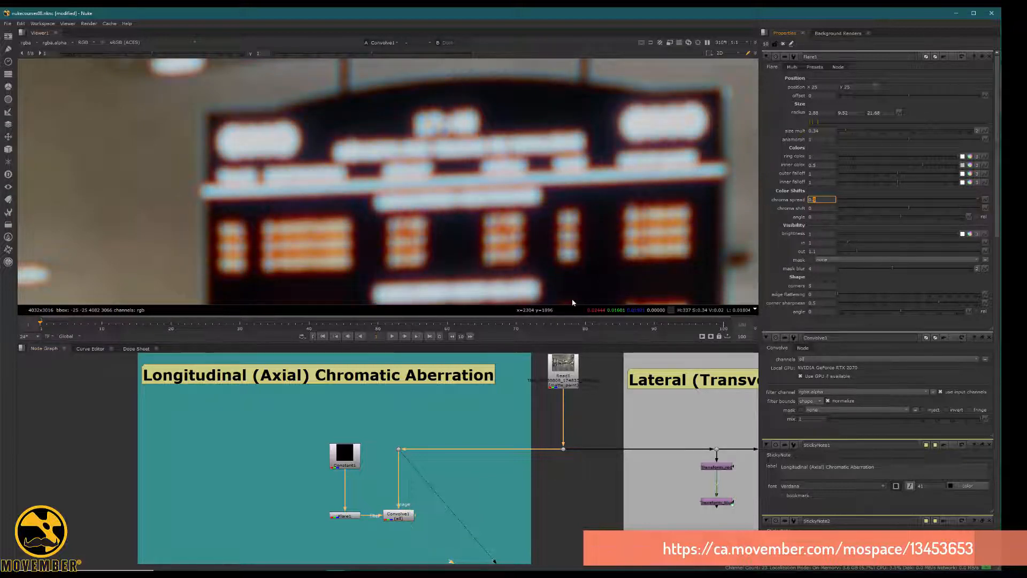
# - Set the Flare's anamorph to 1.5 and view the stretched blur around the departures board
pyautogui.click(819, 139)
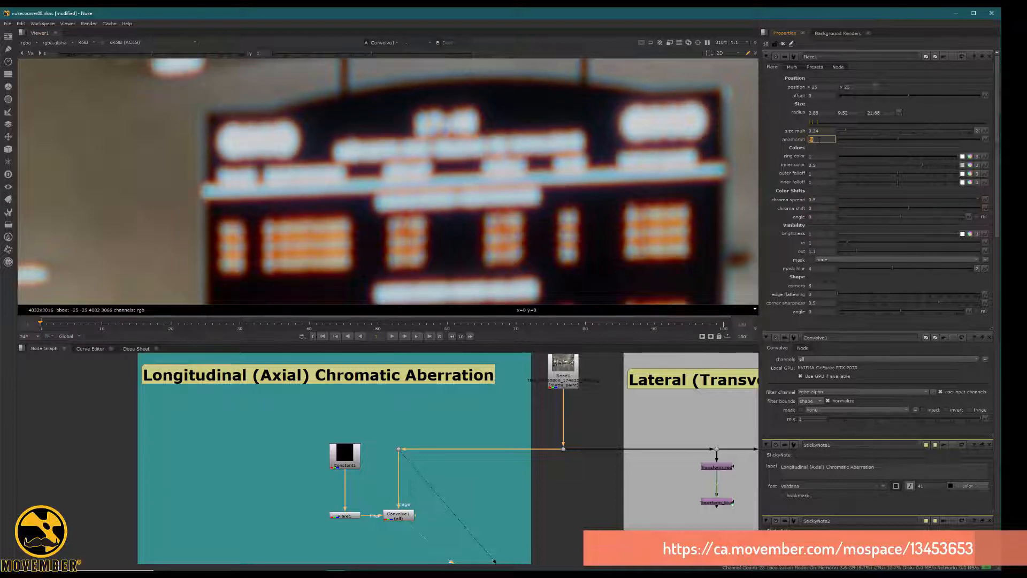
pyautogui.write('1.5')
pyautogui.press('Return')
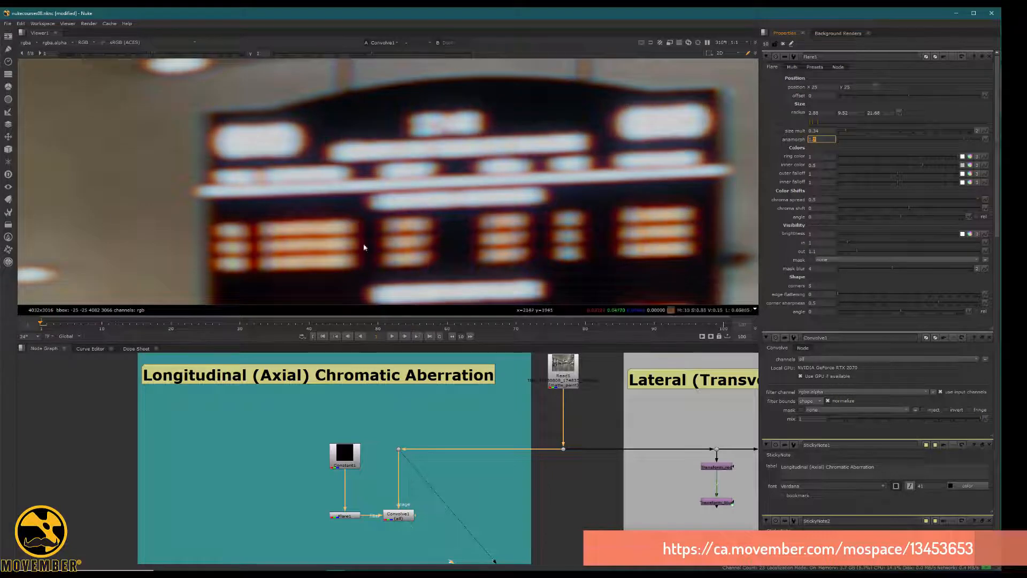
pyautogui.scroll(-6, 321, 203)
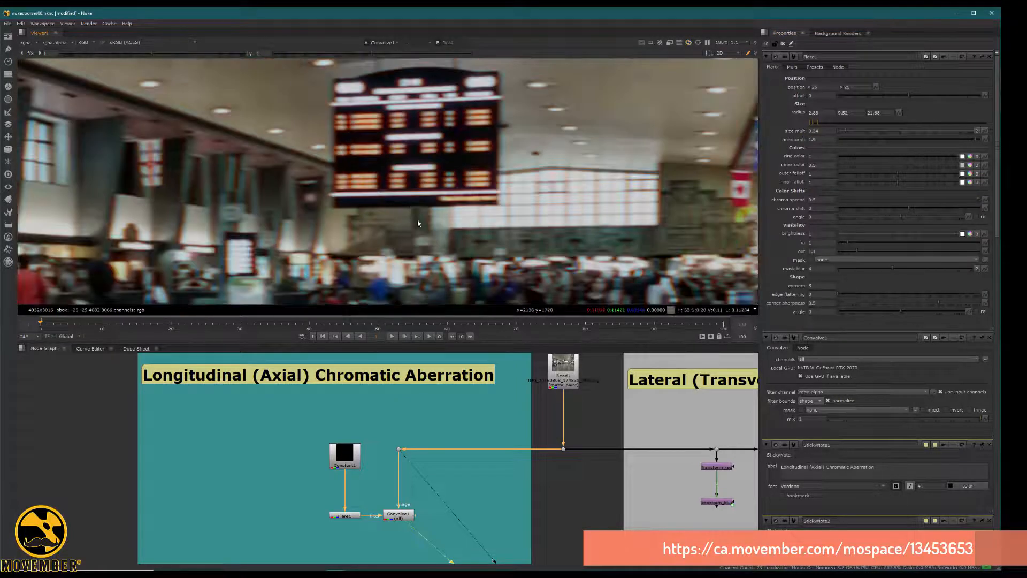
pyautogui.scroll(3, 371, 250)
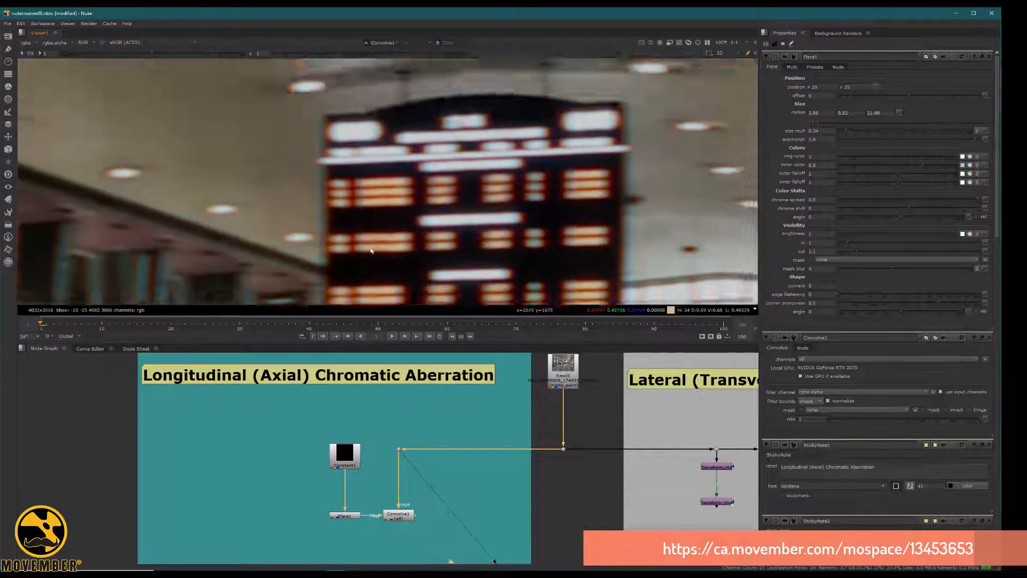
pyautogui.scroll(4, 371, 250)
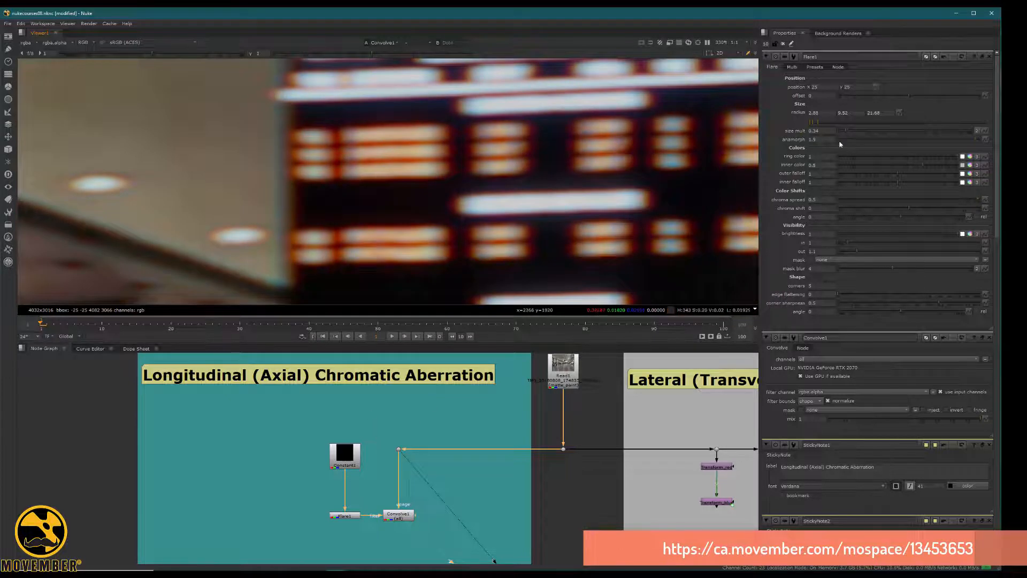
# - Set the Flare's size mult to 0.1
pyautogui.moveTo(825, 140); pyautogui.dragTo(787, 133)
pyautogui.write('1')
pyautogui.press('Return')
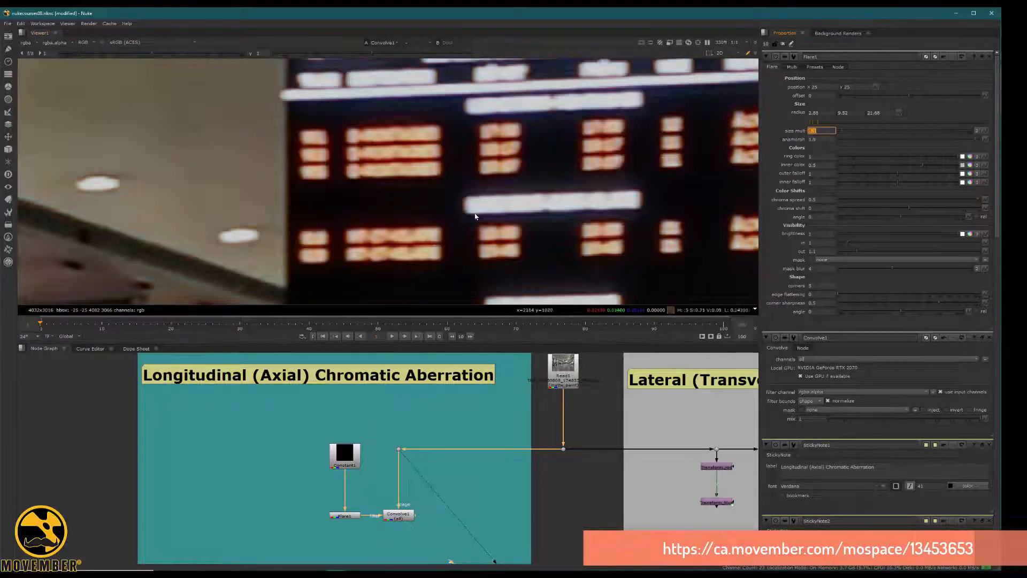
# - Examine the color fringing in the Convolve output on the departures board, ceiling lights, crowd area and large windows
pyautogui.scroll(-2, 434, 161)
pyautogui.scroll(4, 257, 176)
pyautogui.scroll(-8, 257, 175)
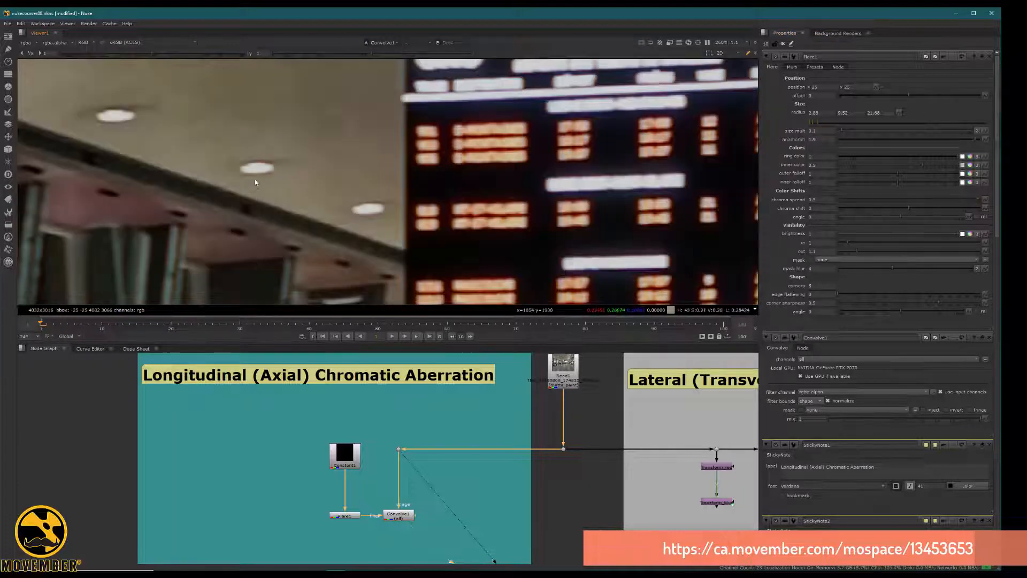
pyautogui.scroll(3, 214, 192)
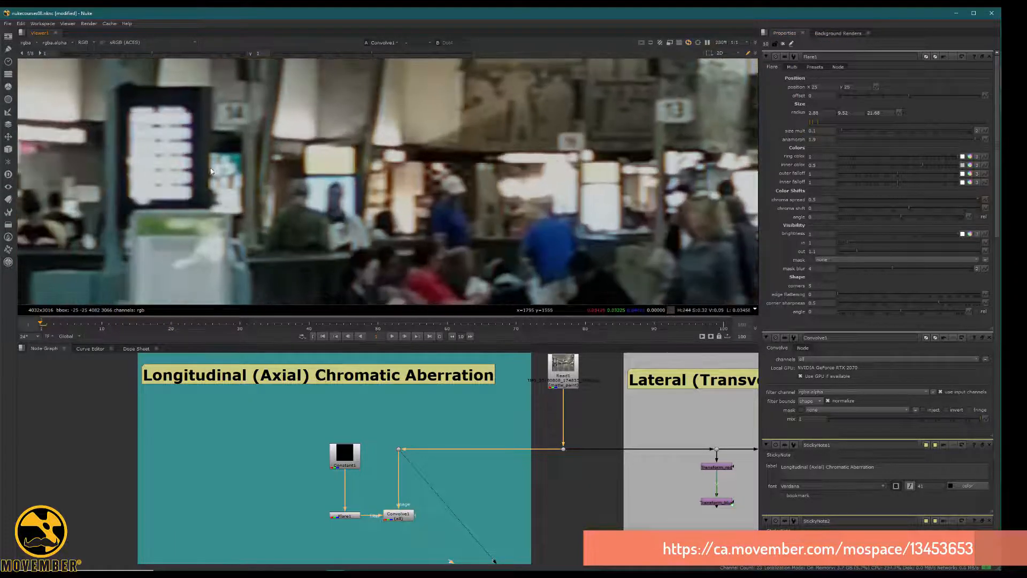
pyautogui.scroll(-3, 187, 168)
pyautogui.moveTo(342, 120); pyautogui.dragTo(231, 249, button='middle')
pyautogui.scroll(1, 231, 249)
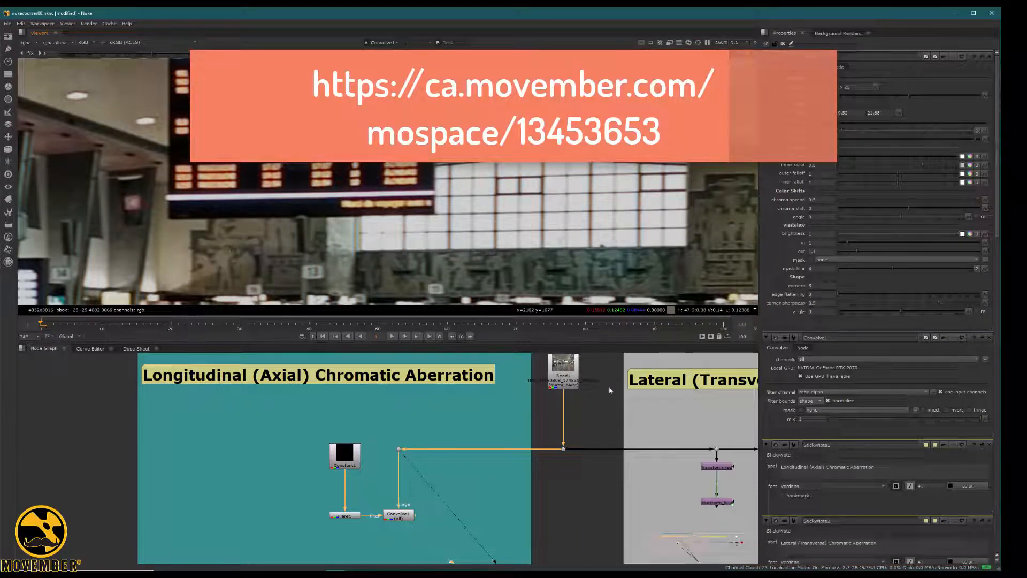
# - Go to the Lateral (Transverse) Chromatic Aberration section of the node graph and look over its nodes
pyautogui.scroll(-5, 611, 381)
pyautogui.moveTo(663, 401); pyautogui.dragTo(344, 417, button='middle')
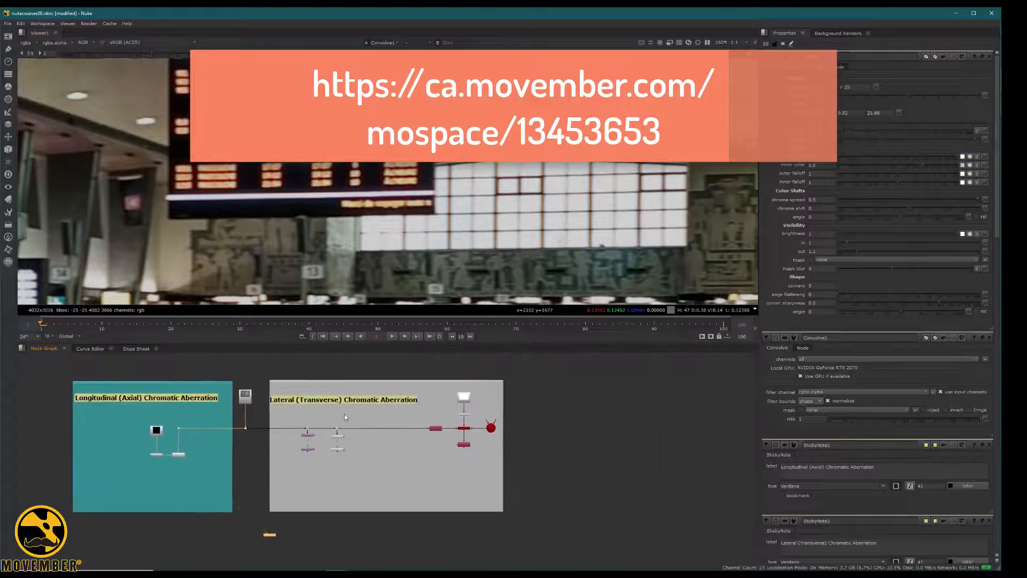
pyautogui.scroll(2, 346, 414)
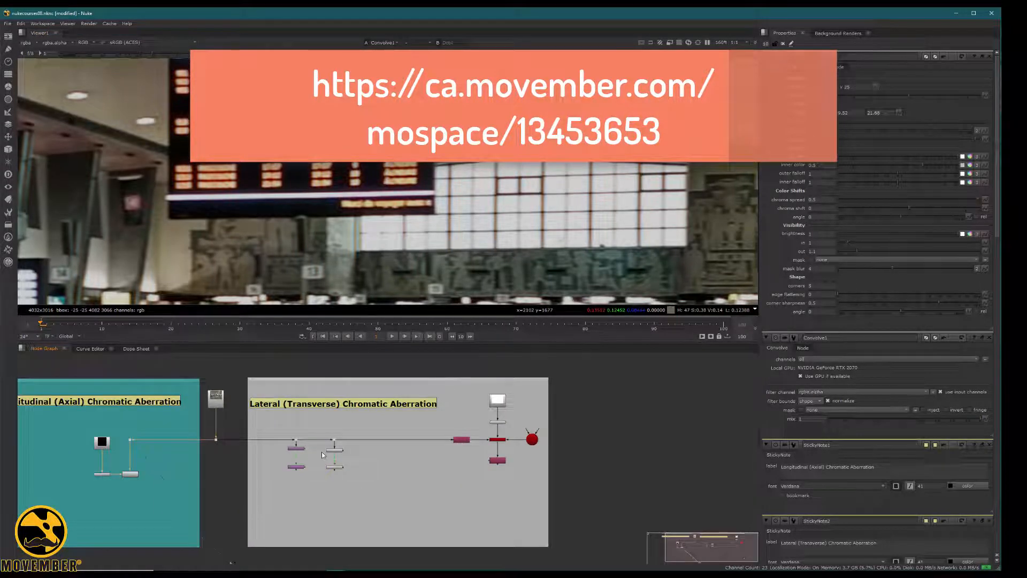